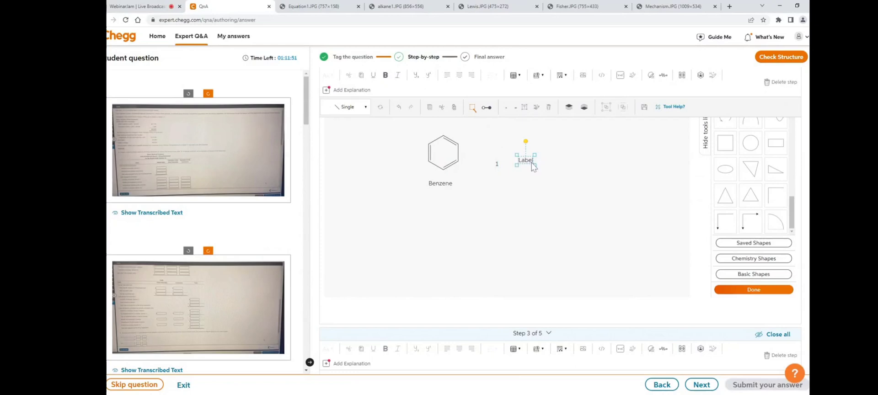
# Change the new label beside the 1 to "2" and add a "+" label beneath the two numbers
pyautogui.press('BackSpace')
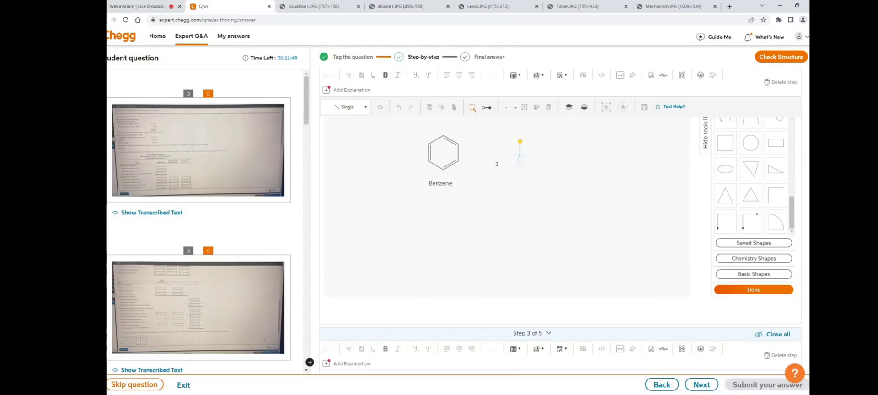
pyautogui.click(536, 184)
pyautogui.click(525, 107)
pyautogui.click(518, 187)
pyautogui.doubleClick(519, 188)
pyautogui.write('+')
pyautogui.click(520, 192)
pyautogui.click(544, 201)
# Insert a chemical formula below the Benzene label and change its content to NaBH4
pyautogui.click(537, 107)
pyautogui.click(427, 216)
pyautogui.click(430, 219)
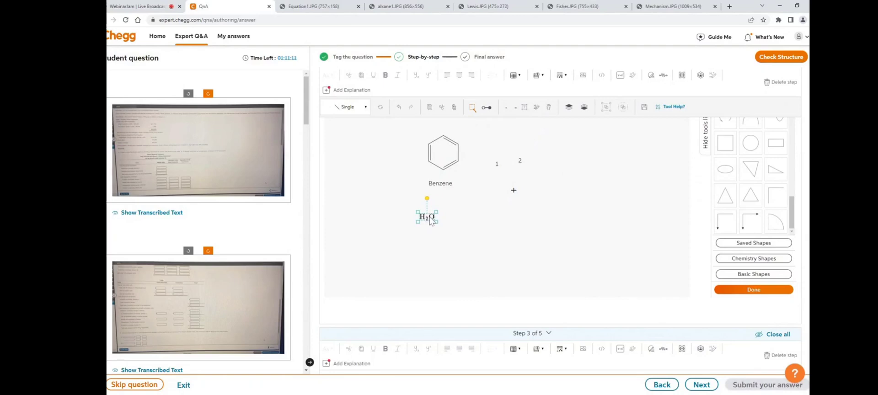
pyautogui.doubleClick(431, 219)
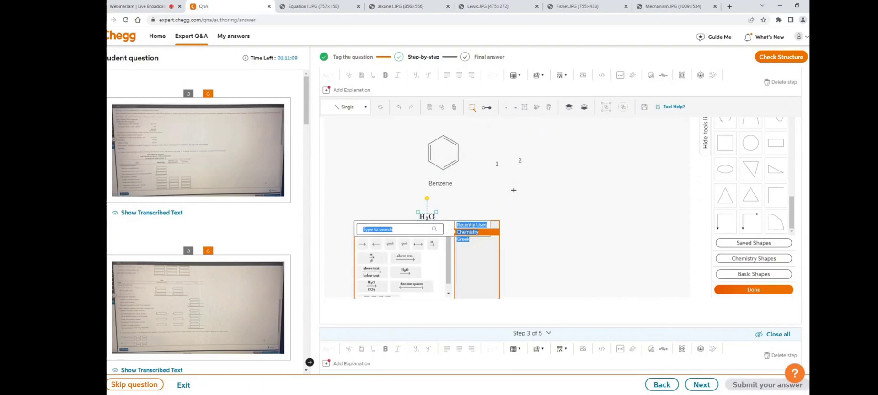
pyautogui.click(514, 190)
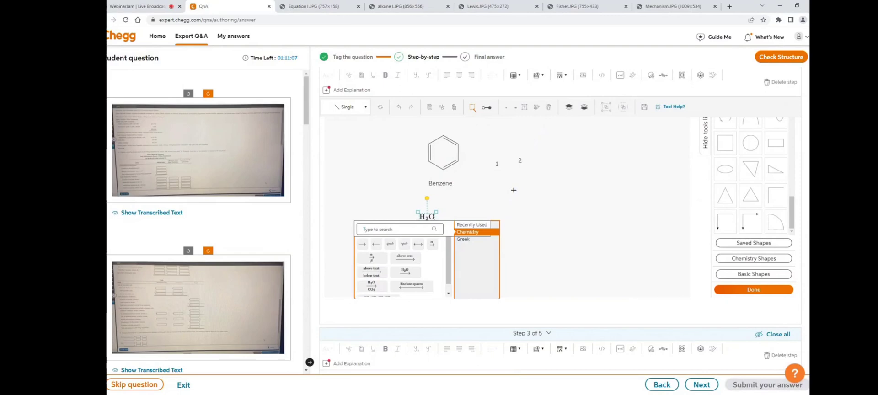
pyautogui.press('BackSpace')
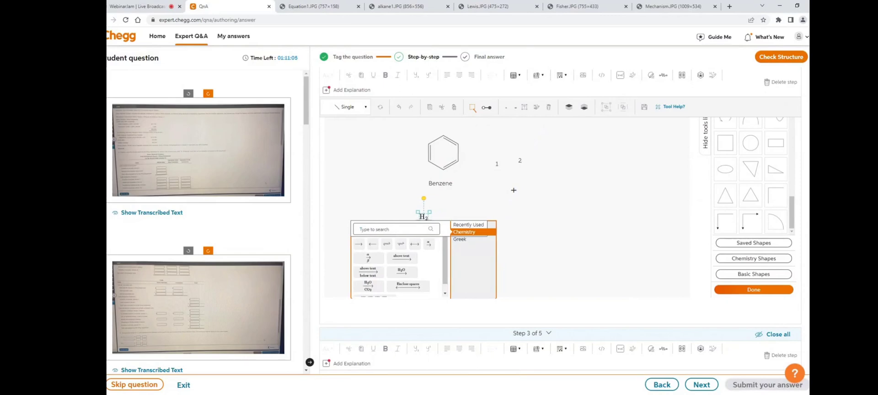
pyautogui.press('BackSpace')
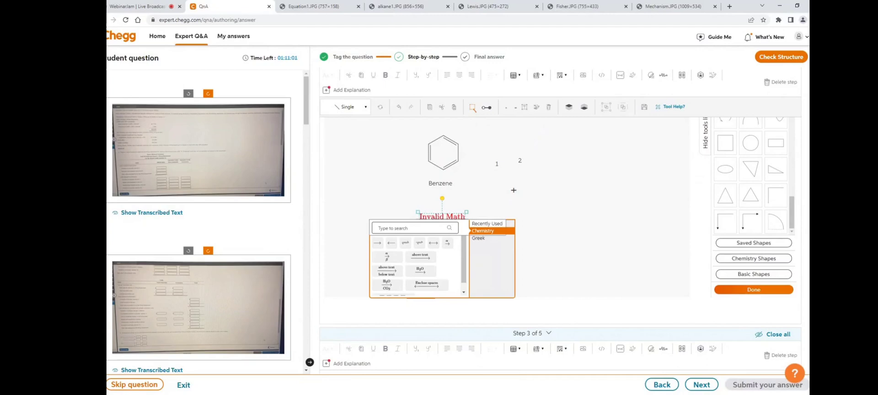
pyautogui.write('Na')
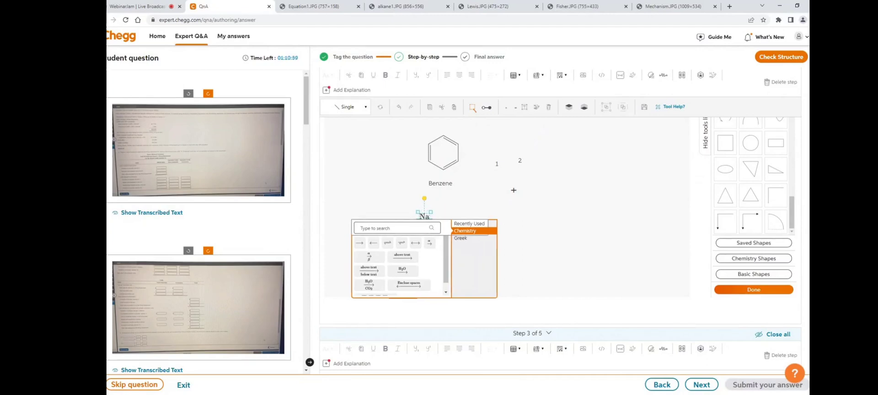
pyautogui.write('BH4')
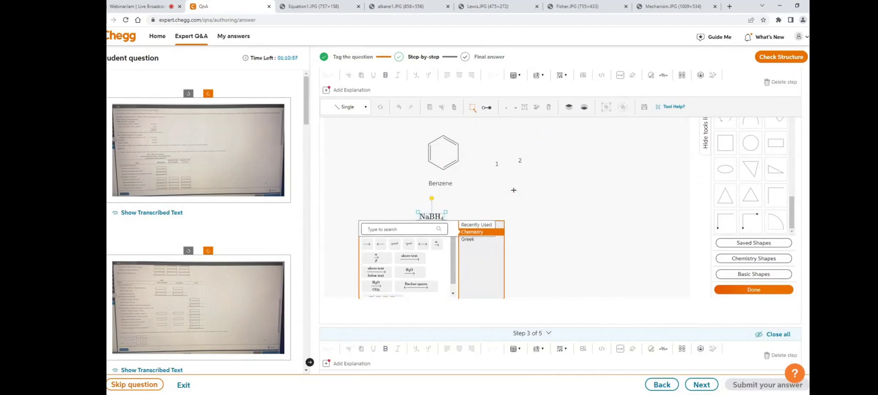
pyautogui.click(498, 205)
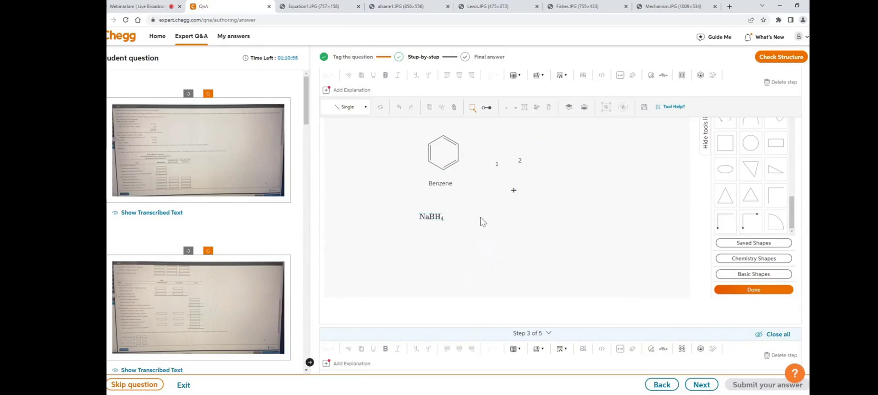
# Delete the NaBH4 formula and the 1, 2 and + labels, keeping only the benzene structure and its label
pyautogui.click(437, 219)
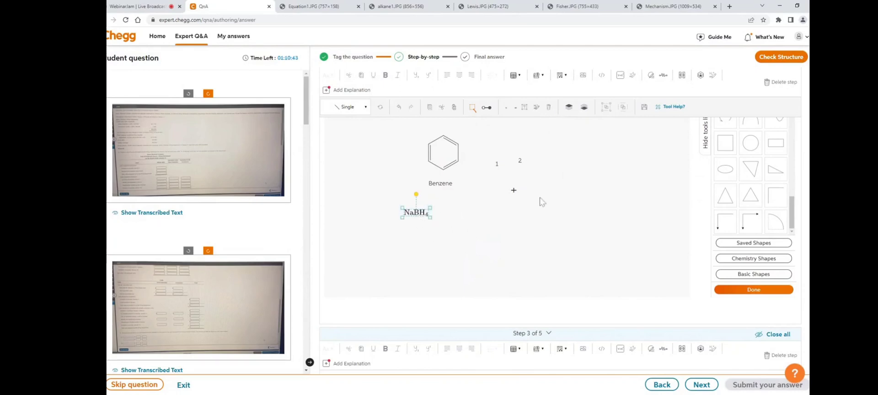
pyautogui.click(548, 107)
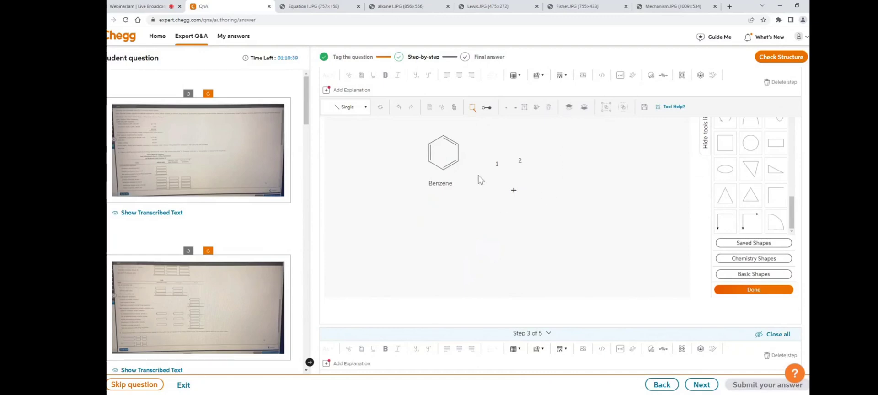
pyautogui.scroll(1, 572, 115)
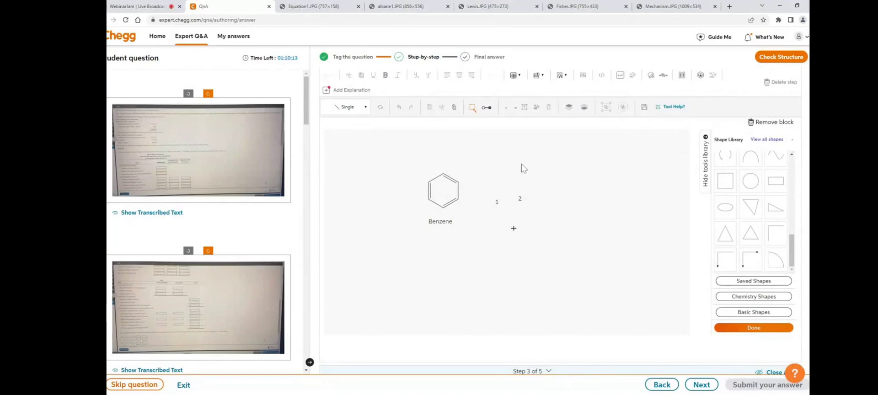
pyautogui.moveTo(483, 170); pyautogui.dragTo(559, 247)
pyautogui.press('Delete')
# Move the Benzene label closer to its ring and save the drawing as a reusable shape named Benzene
pyautogui.moveTo(395, 246); pyautogui.dragTo(503, 174)
pyautogui.click(443, 223)
pyautogui.moveTo(449, 228); pyautogui.dragTo(447, 224)
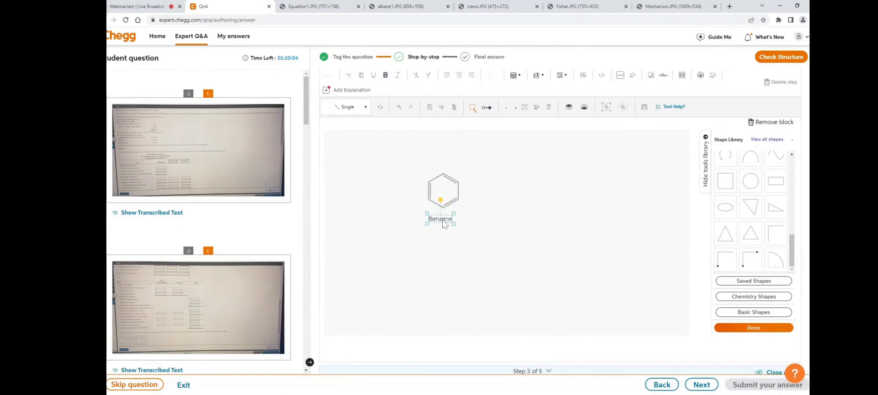
pyautogui.click(644, 108)
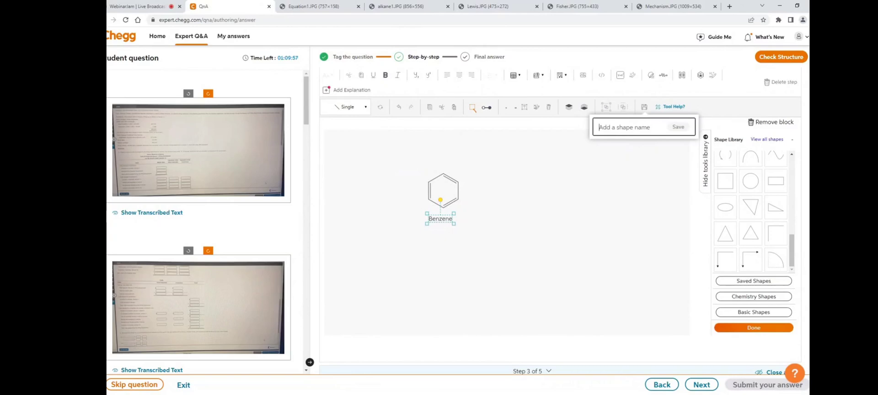
pyautogui.write('Be')
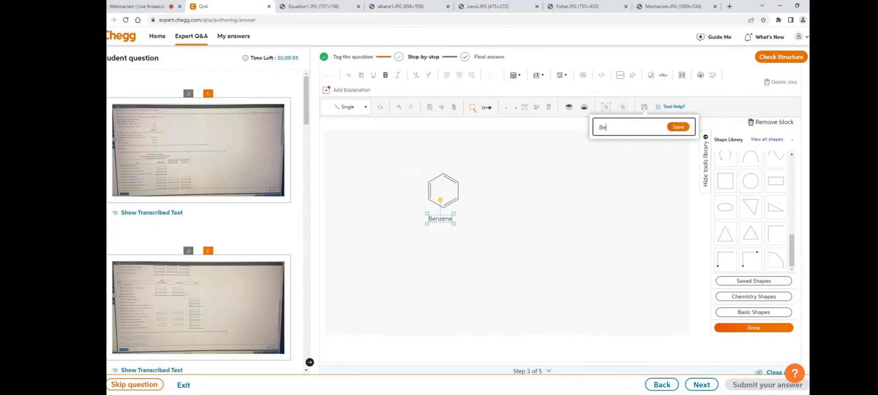
pyautogui.write('nezne')
pyautogui.write('zene')
pyautogui.click(679, 127)
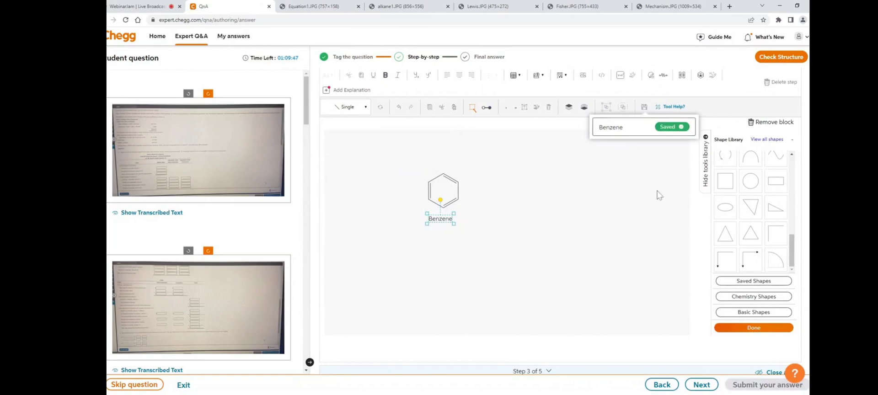
pyautogui.click(547, 208)
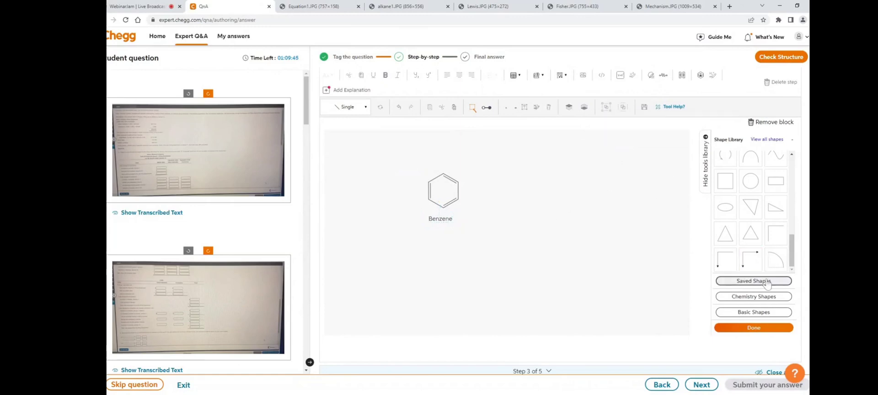
# Check the saved shapes without inserting any, and delete the benzene structure and its label from the canvas
pyautogui.click(753, 281)
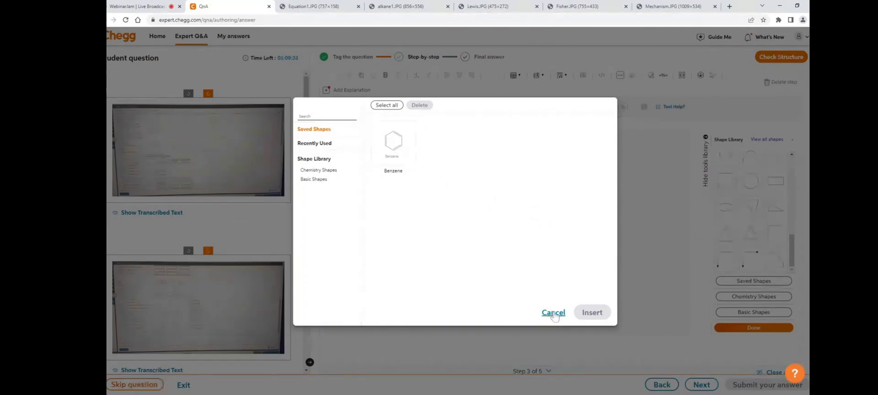
pyautogui.click(592, 313)
pyautogui.moveTo(407, 244); pyautogui.dragTo(518, 163)
pyautogui.press('Delete')
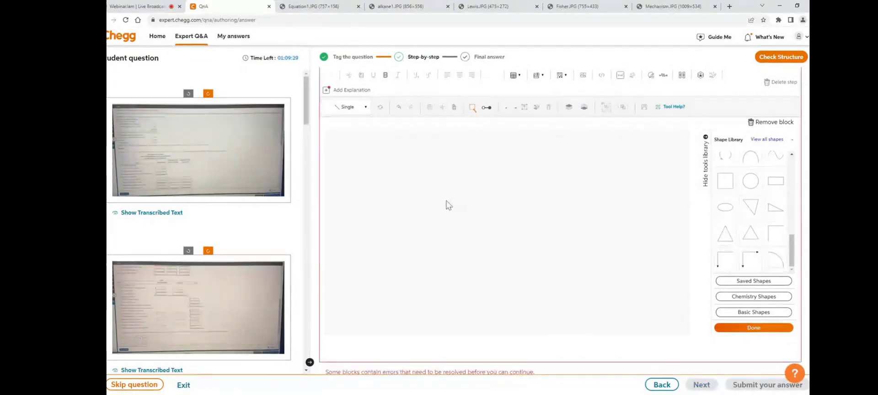
# Draw pentane as a zigzag chain of four connected single bonds in the canvas's upper-left area
pyautogui.scroll(5, 470, 210)
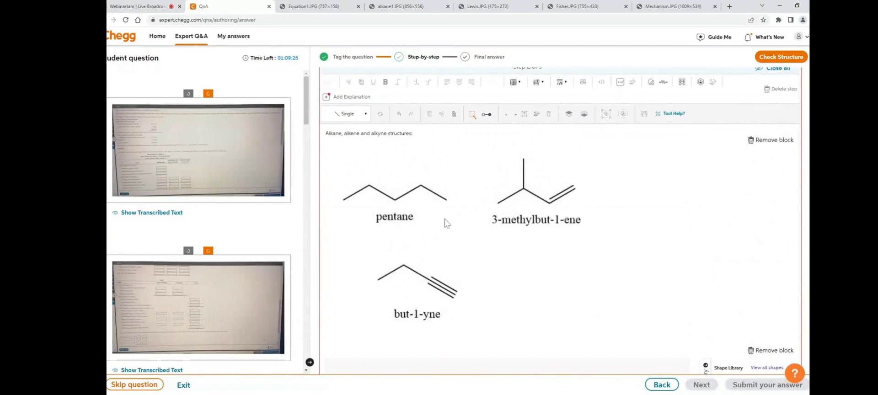
pyautogui.scroll(-5, 475, 235)
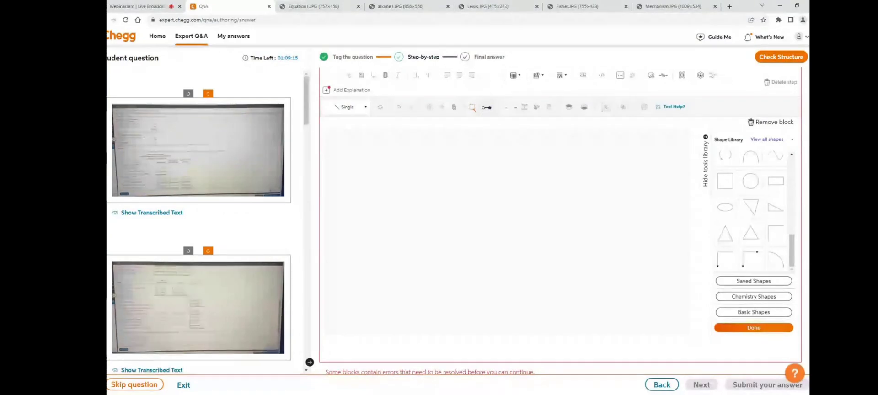
pyautogui.click(487, 109)
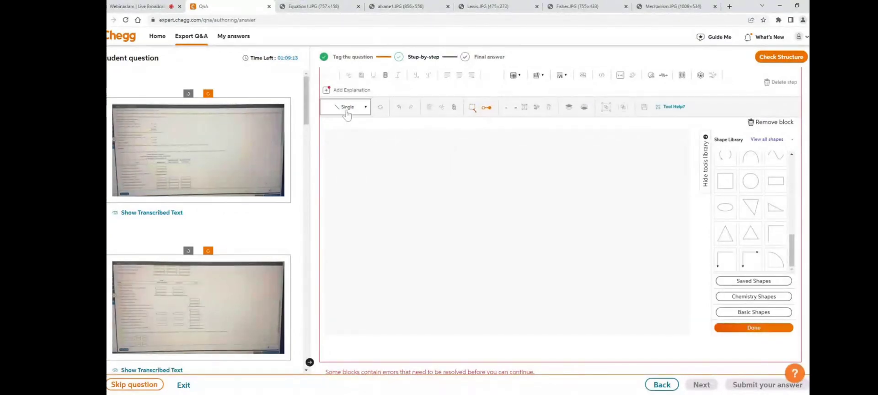
pyautogui.click(360, 170)
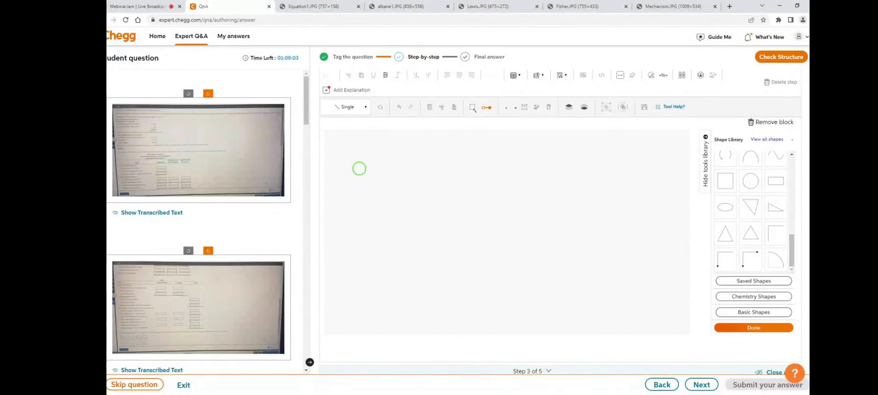
pyautogui.moveTo(360, 168); pyautogui.dragTo(371, 169)
pyautogui.moveTo(379, 173)
pyautogui.mouseDown()
pyautogui.moveTo(370, 158)
pyautogui.moveTo(342, 168)
pyautogui.mouseUp()
pyautogui.moveTo(357, 205); pyautogui.dragTo(416, 179)
pyautogui.moveTo(401, 169); pyautogui.dragTo(372, 163)
pyautogui.moveTo(374, 160); pyautogui.dragTo(374, 160)
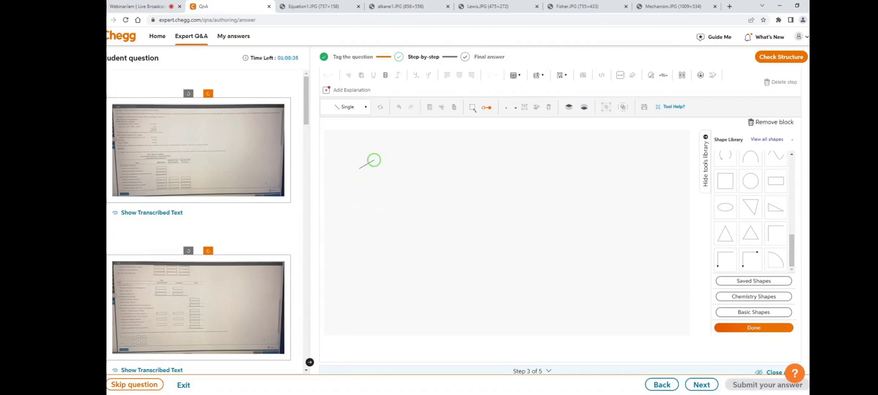
pyautogui.moveTo(374, 161); pyautogui.dragTo(387, 169)
pyautogui.moveTo(385, 166)
pyautogui.mouseDown()
pyautogui.moveTo(406, 157)
pyautogui.moveTo(419, 169)
pyautogui.mouseUp()
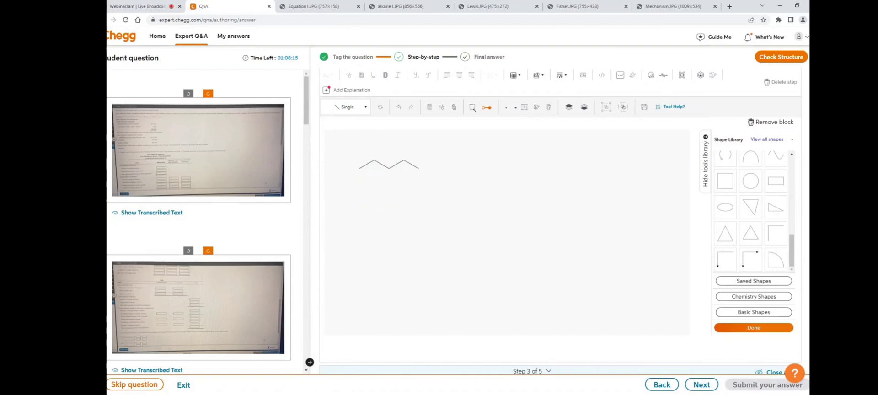
# Add a "Pentane" text label centred beneath the zigzag chain
pyautogui.click(525, 108)
pyautogui.click(395, 190)
pyautogui.press('BackSpace')
pyautogui.press('BackSpace')
pyautogui.write('Pentane')
pyautogui.click(388, 188)
pyautogui.moveTo(388, 190); pyautogui.dragTo(386, 191)
# Group the pentane chain with its label, and duplicate the group, placing the copy to the right of the original
pyautogui.moveTo(345, 205); pyautogui.dragTo(446, 146)
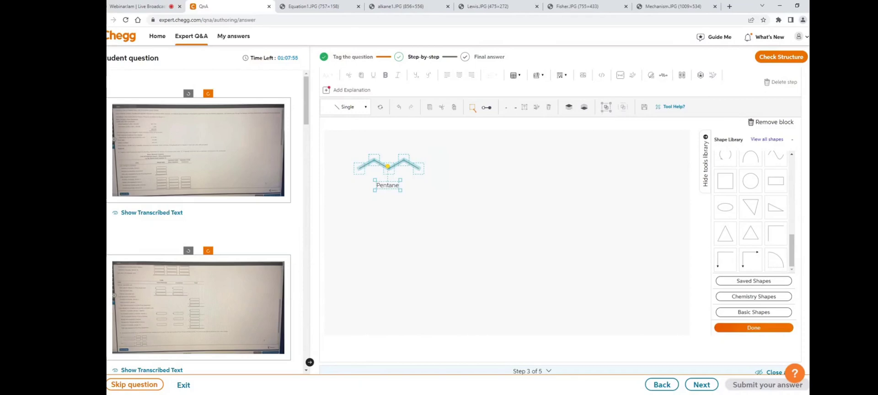
pyautogui.click(606, 108)
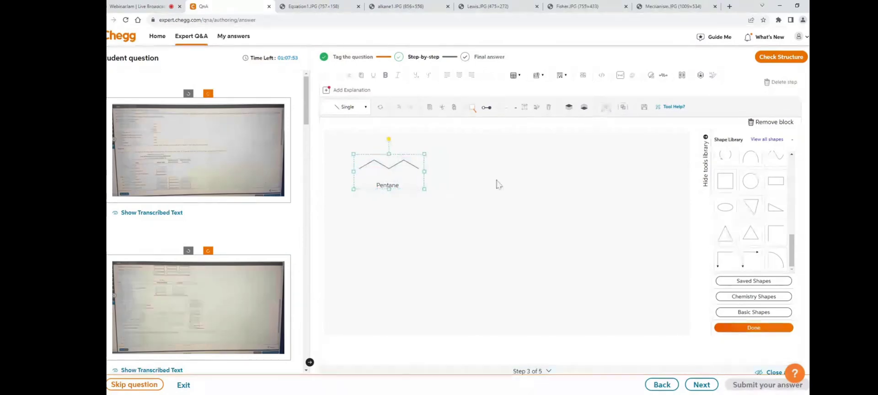
pyautogui.moveTo(386, 176)
pyautogui.mouseDown()
pyautogui.moveTo(603, 176)
pyautogui.moveTo(608, 251)
pyautogui.moveTo(394, 257)
pyautogui.moveTo(382, 177)
pyautogui.moveTo(389, 169)
pyautogui.mouseUp()
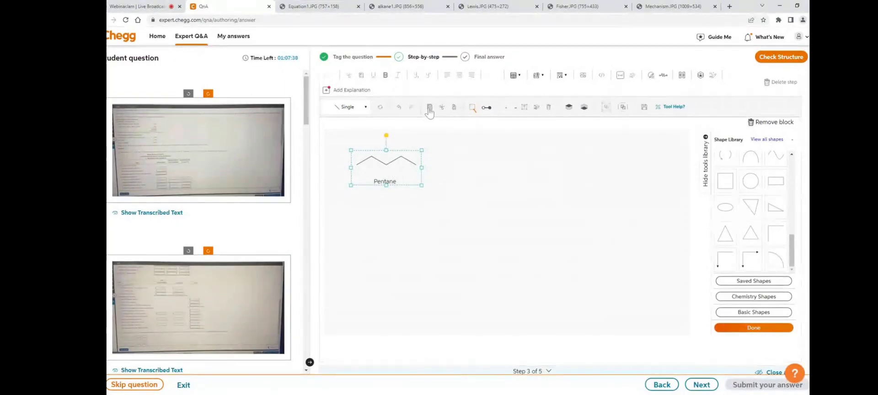
pyautogui.click(454, 108)
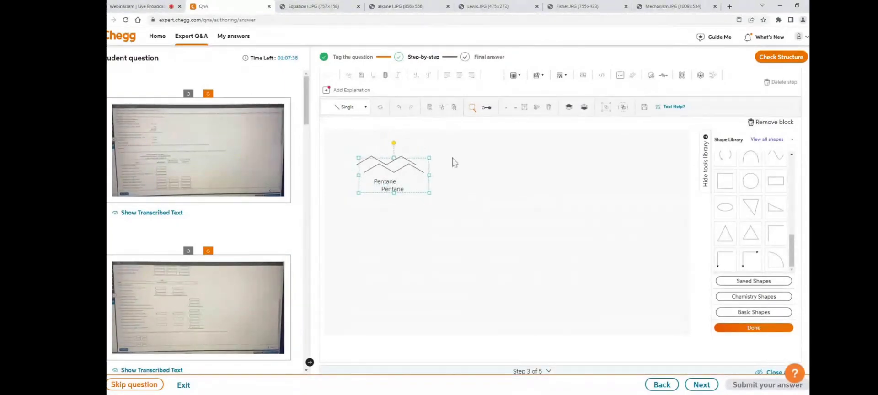
pyautogui.moveTo(410, 183); pyautogui.dragTo(529, 186)
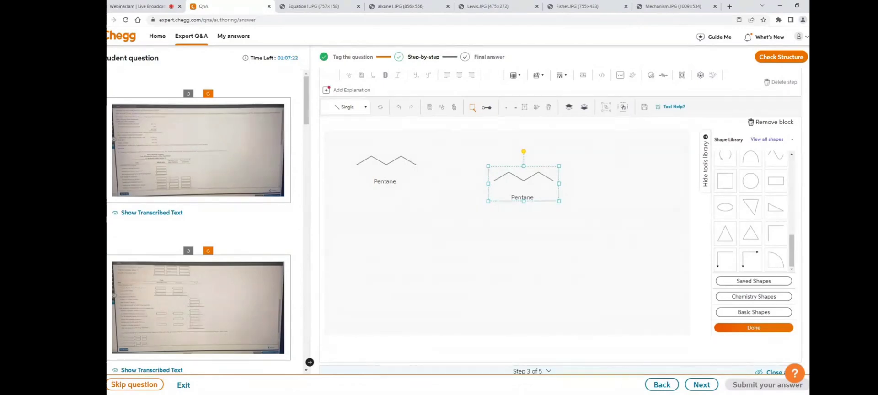
# Ungroup the pentane copy, add a vertical single bond at its second carbon and delete its last bond
pyautogui.click(624, 109)
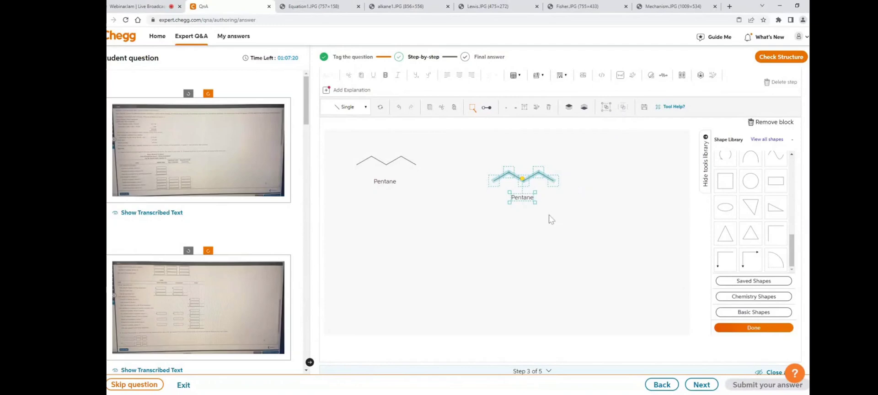
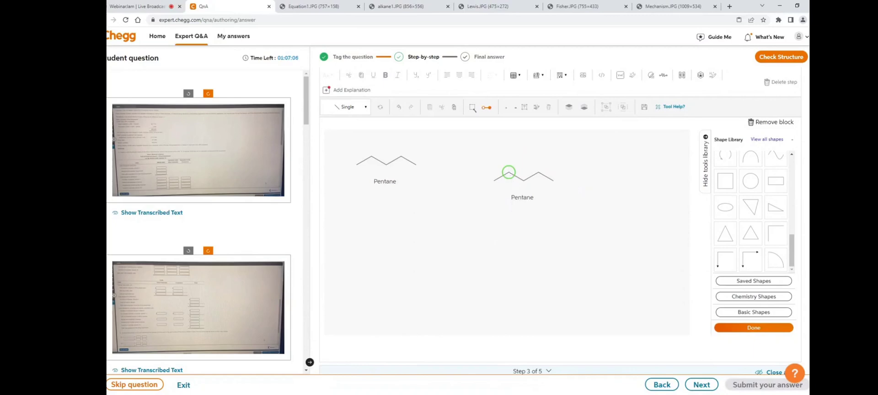
pyautogui.moveTo(508, 173); pyautogui.dragTo(508, 155)
pyautogui.click(472, 110)
pyautogui.click(549, 108)
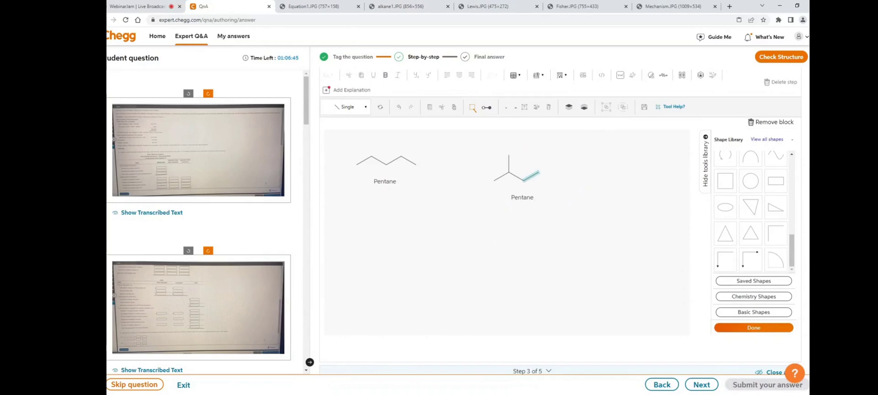
# Try the Double and Double (right) bond types on the branched structure's last bond
pyautogui.click(350, 109)
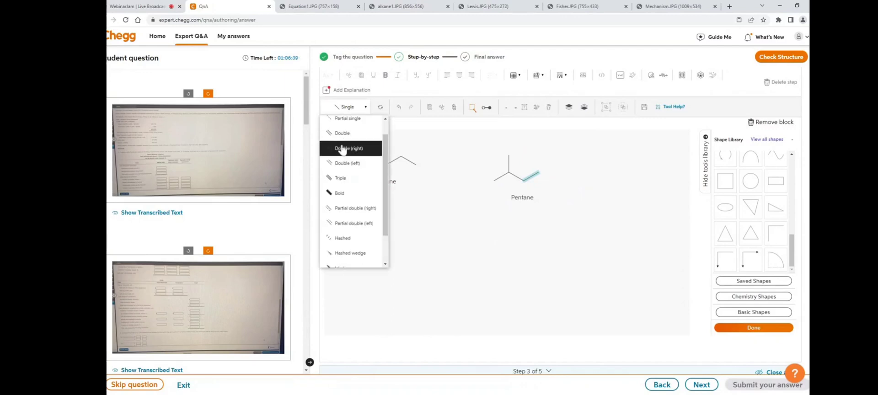
pyautogui.scroll(1, 341, 150)
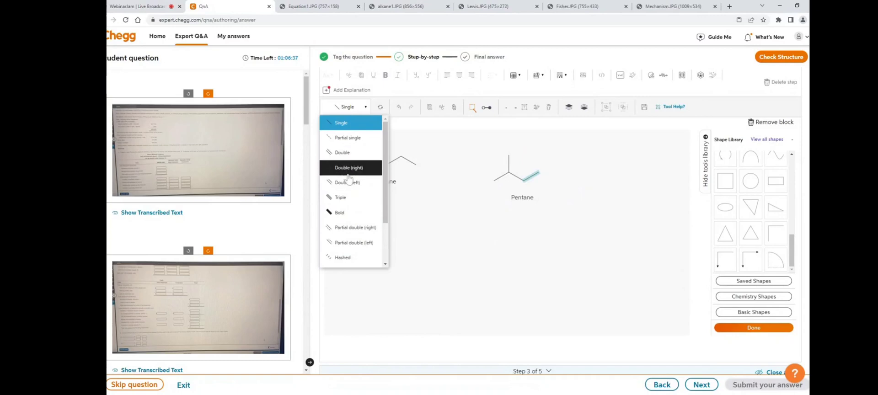
pyautogui.click(344, 154)
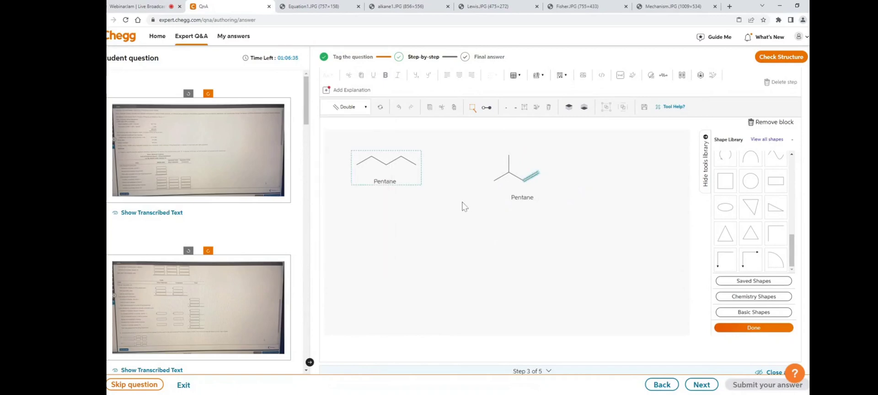
pyautogui.click(538, 183)
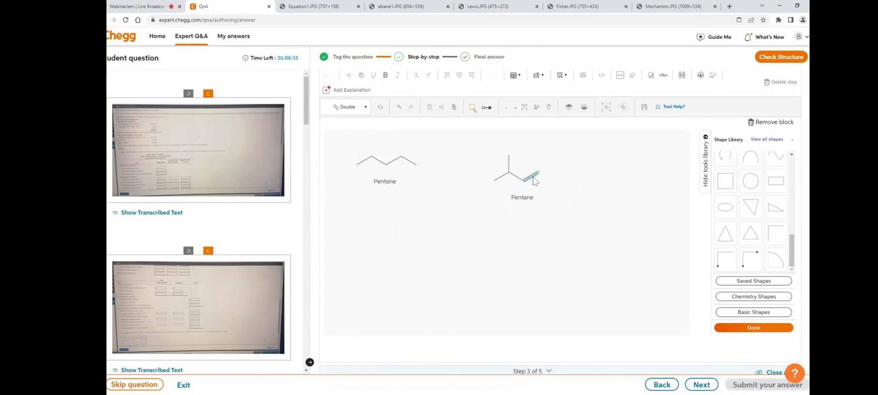
pyautogui.click(349, 108)
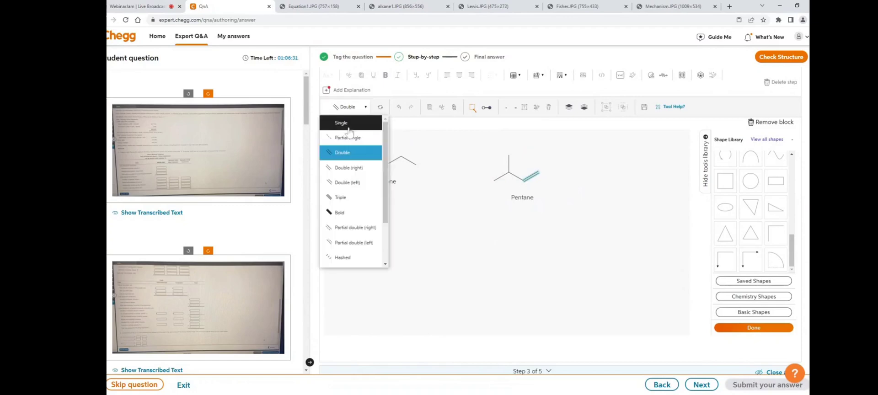
pyautogui.click(352, 169)
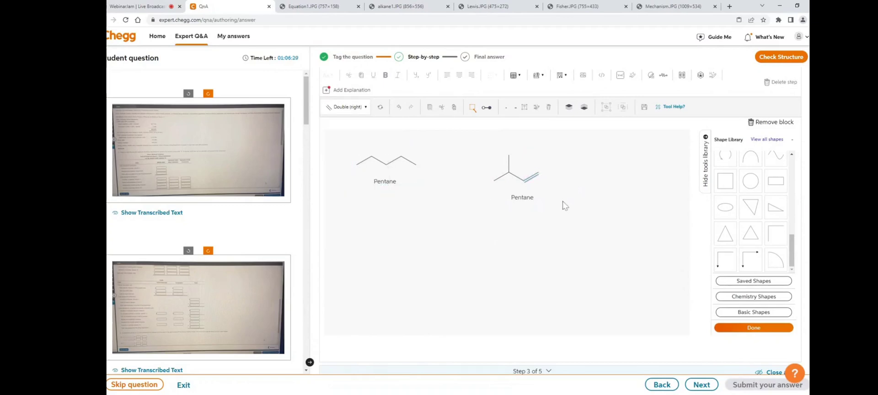
# Set the branched structure's last bond to the Double (left) type
pyautogui.click(532, 179)
pyautogui.click(347, 107)
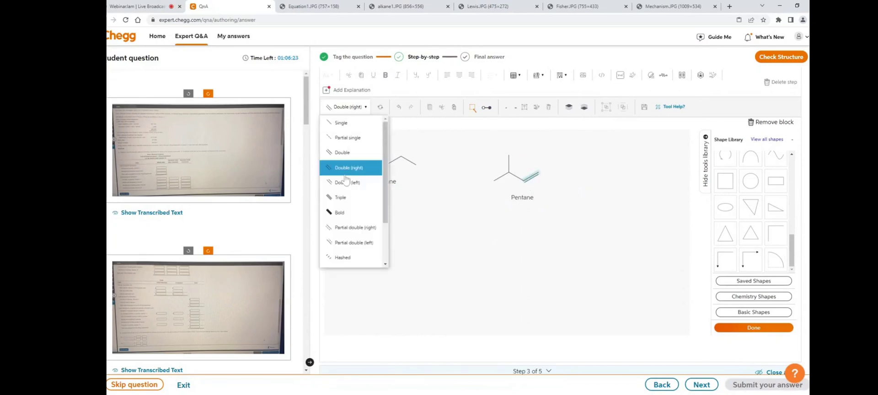
pyautogui.click(361, 188)
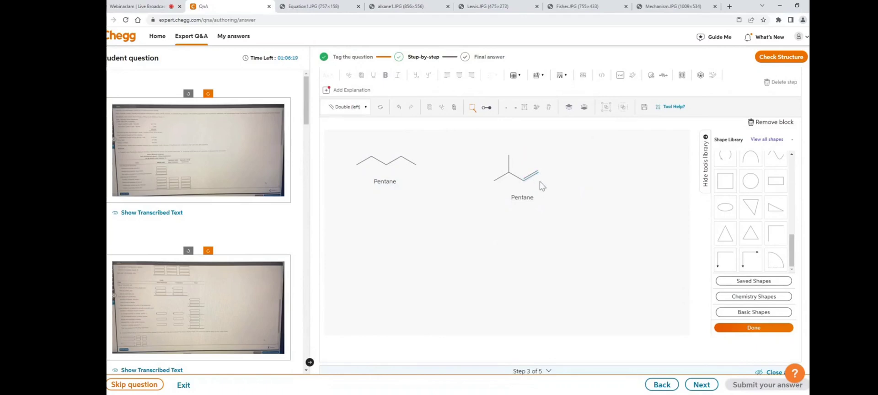
pyautogui.click(509, 166)
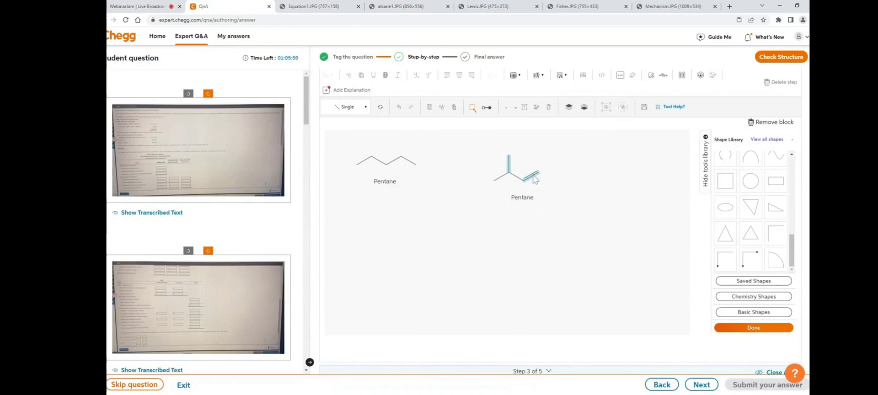
pyautogui.click(347, 107)
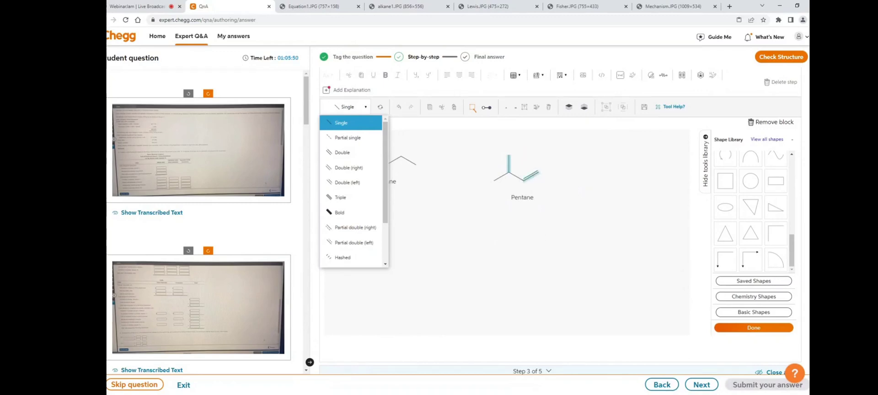
pyautogui.press('Down')
pyautogui.press('Down')
pyautogui.press('Down')
pyautogui.press('Down')
pyautogui.press('Return')
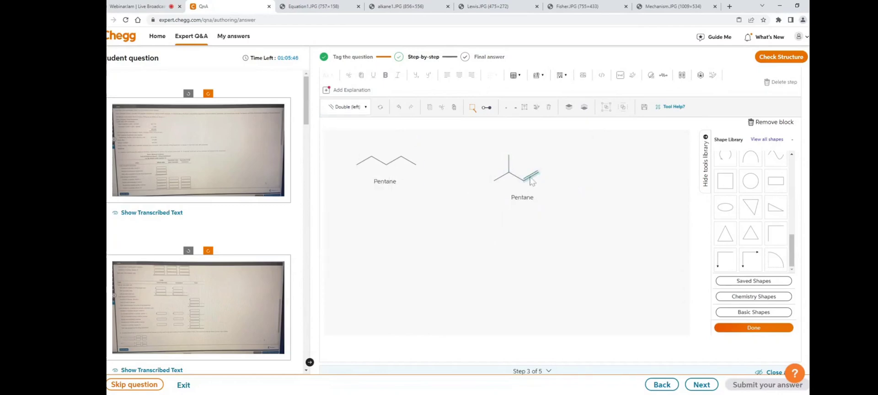
# Delete the Pentane label under the branched structure and place a new text label in its place
pyautogui.click(521, 199)
pyautogui.press('Delete')
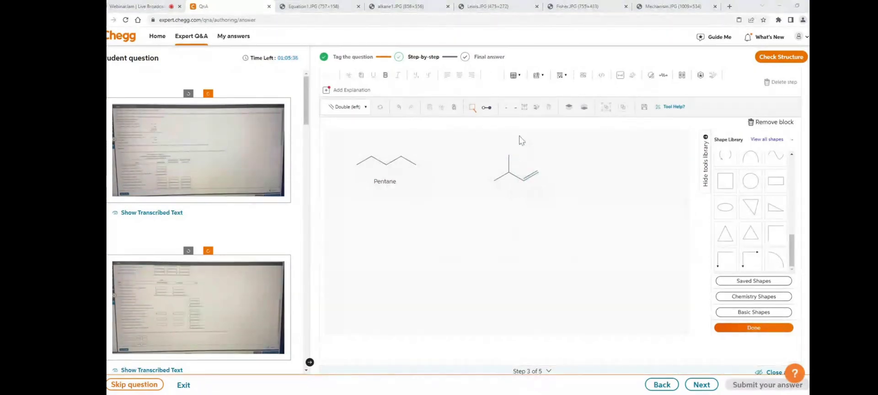
pyautogui.click(526, 107)
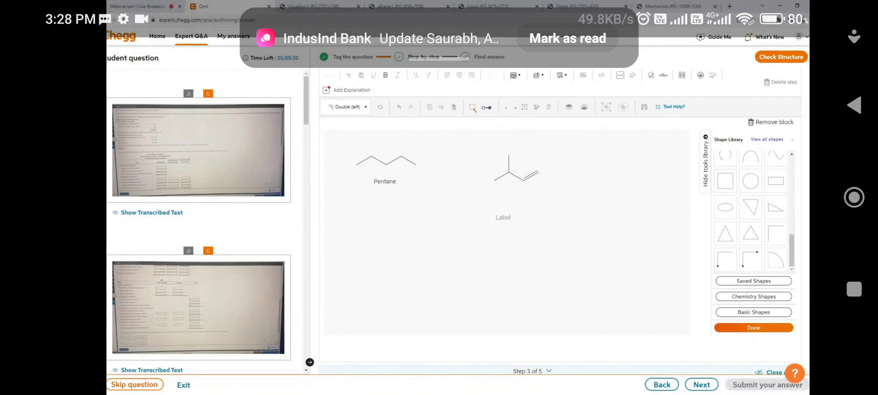
pyautogui.click(510, 201)
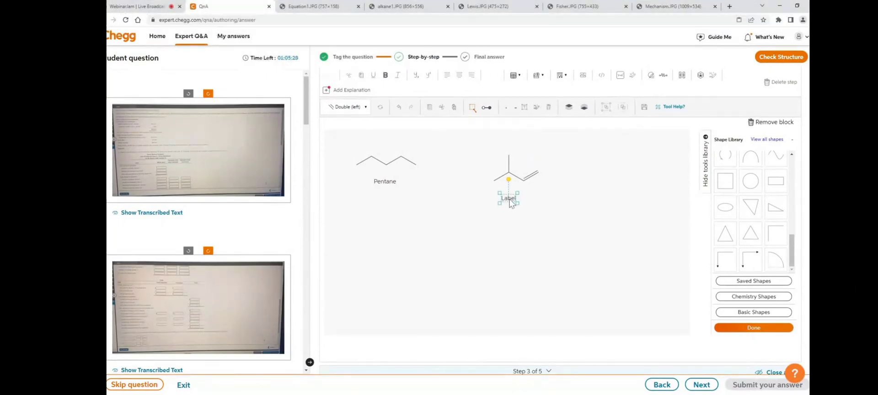
# Set the text of the label under the branched structure to "3-methylbut-1-ene"
pyautogui.click(511, 201)
pyautogui.press('BackSpace')
pyautogui.press('BackSpace')
pyautogui.press('BackSpace')
pyautogui.press('BackSpace')
pyautogui.press('BackSpace')
pyautogui.write('3-meth')
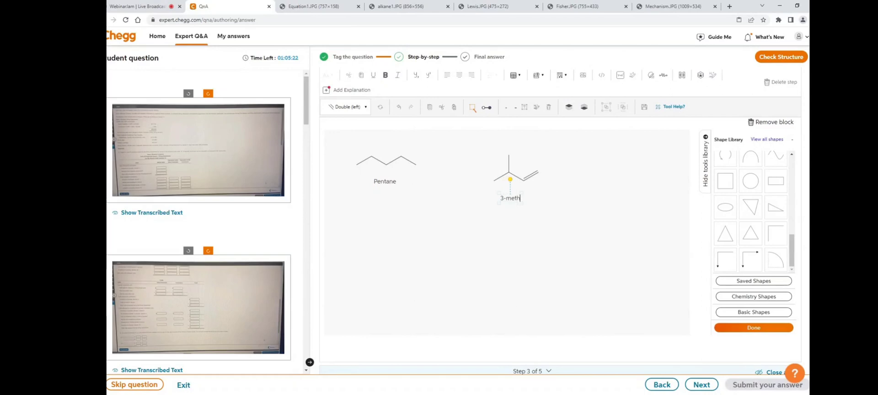
pyautogui.write('ylbut-1-ene')
pyautogui.click(494, 180)
pyautogui.click(508, 230)
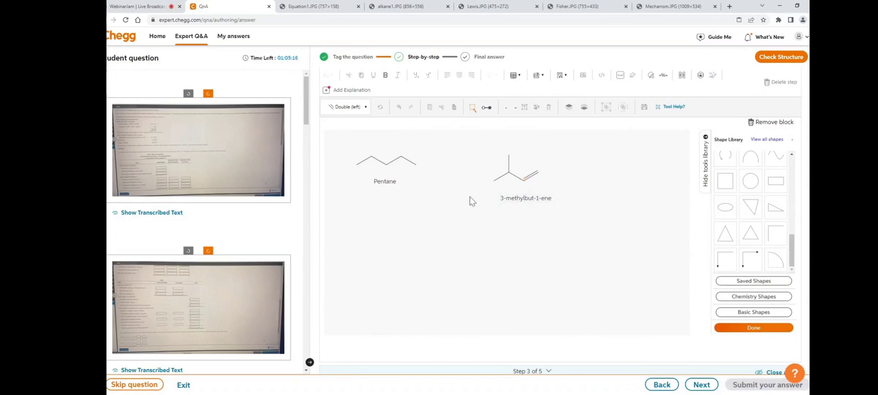
# Group the branched alkene with its 3-methylbut-1-ene label and shift the group slightly up and to the left
pyautogui.moveTo(474, 196); pyautogui.dragTo(579, 137)
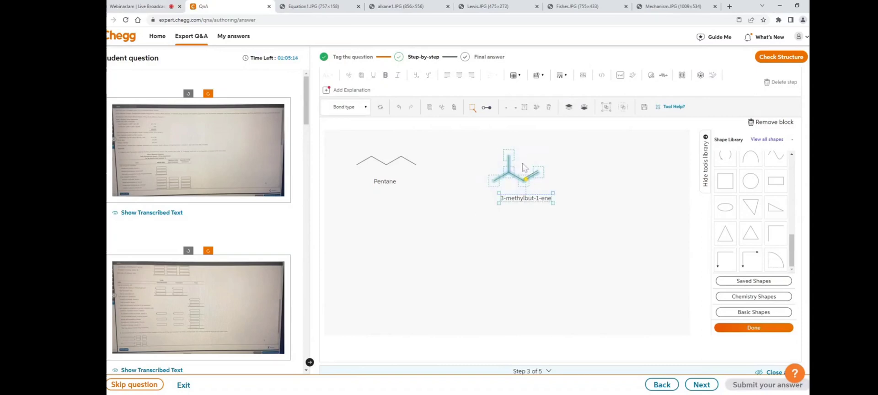
pyautogui.click(607, 108)
pyautogui.moveTo(521, 169); pyautogui.dragTo(513, 165)
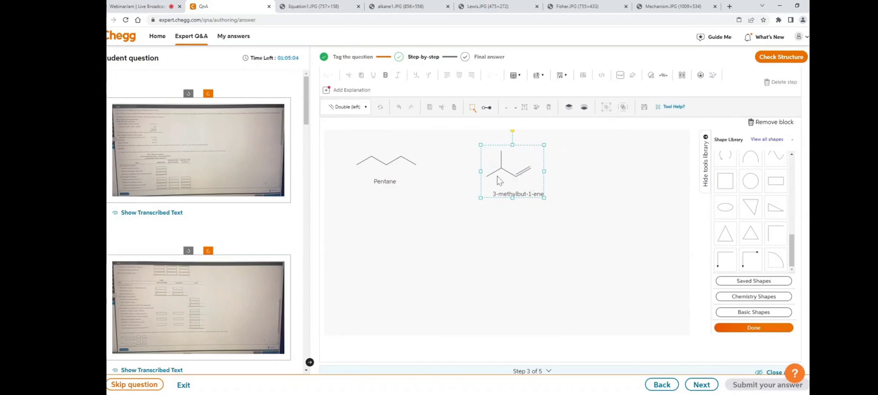
# Duplicate the 3-methylbut-1-ene group and place the copy below, between the two upper structures
pyautogui.scroll(3, 498, 176)
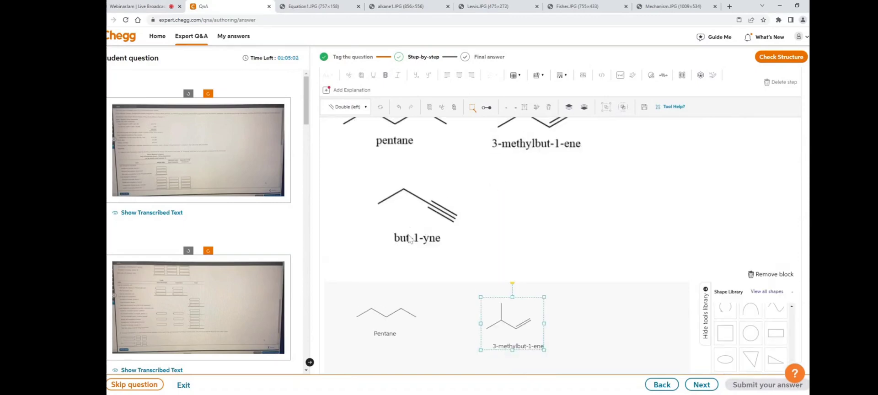
pyautogui.scroll(-2, 503, 247)
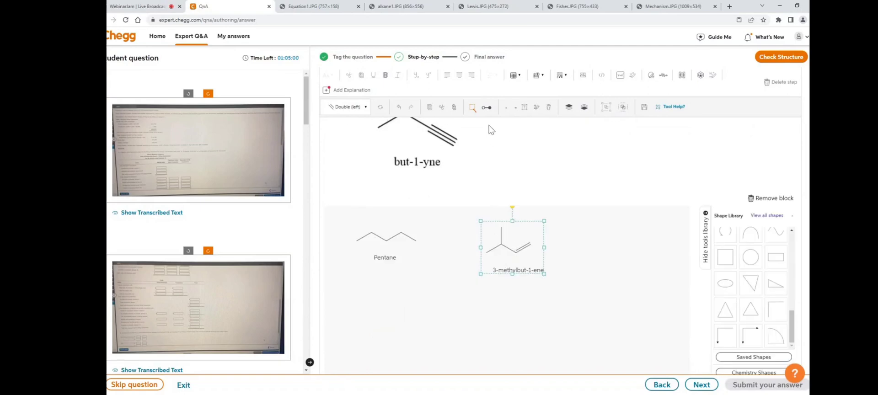
pyautogui.click(454, 106)
pyautogui.moveTo(535, 260); pyautogui.dragTo(443, 305)
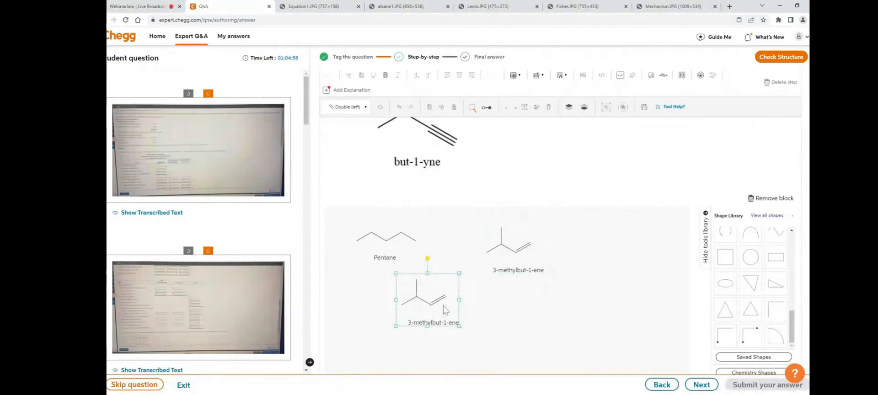
pyautogui.scroll(-3, 443, 305)
pyautogui.moveTo(432, 192); pyautogui.dragTo(441, 200)
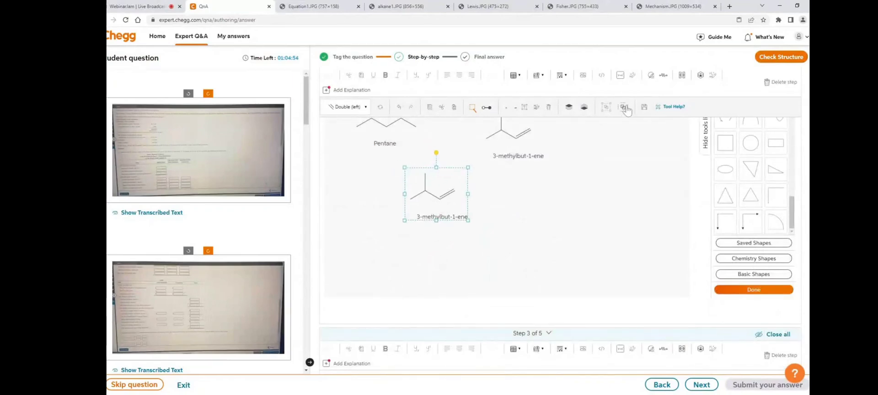
# Ungroup the 3-methylbut-1-ene copy and change its double bond to a Triple bond
pyautogui.click(520, 204)
pyautogui.scroll(1, 457, 215)
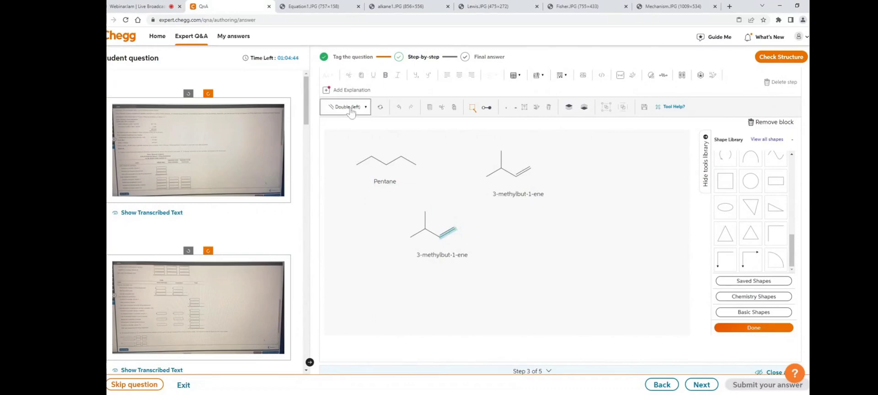
pyautogui.click(350, 109)
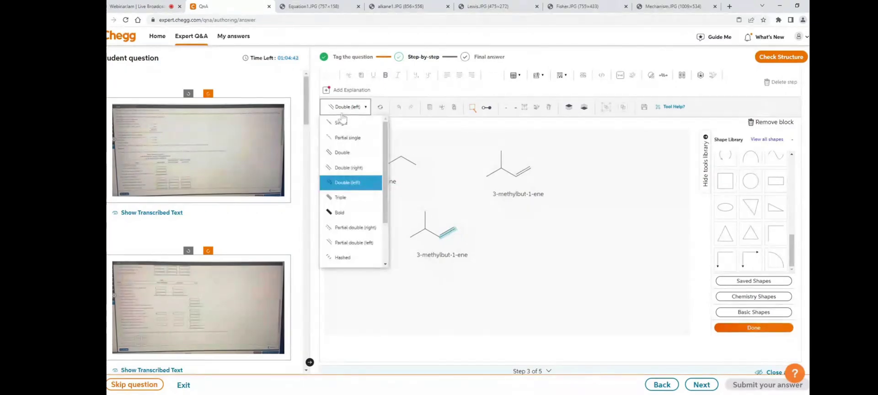
pyautogui.click(342, 197)
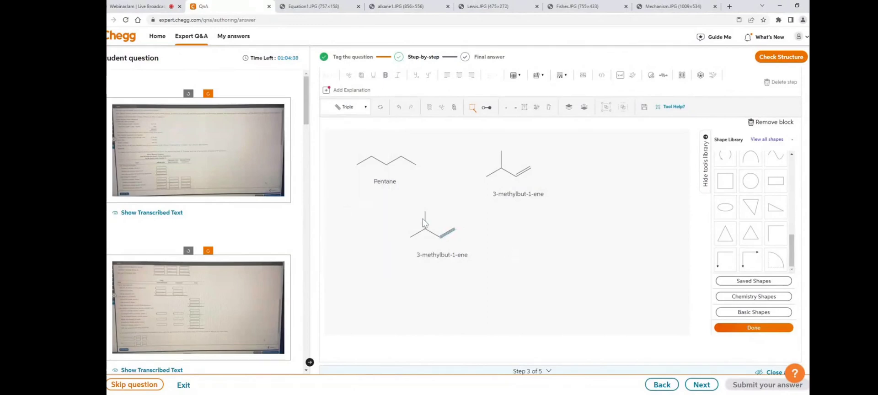
# Delete the lower structure's vertical methyl bond and swing the triple bond's free end downward
pyautogui.press('1')
pyautogui.click(548, 108)
pyautogui.scroll(-1, 450, 192)
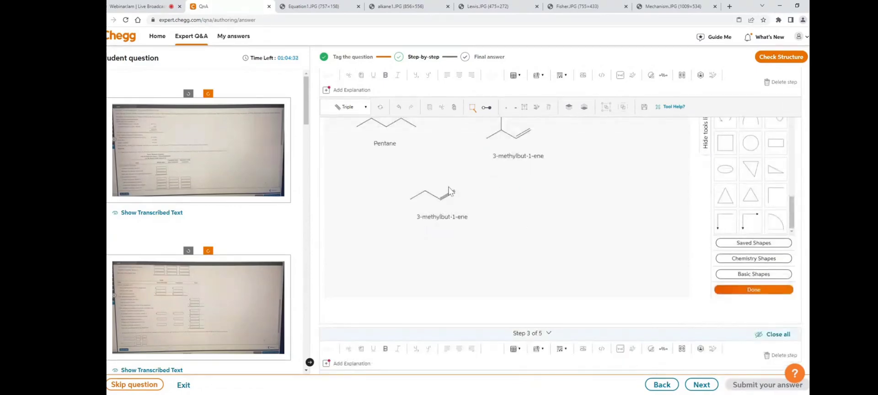
pyautogui.moveTo(455, 191); pyautogui.dragTo(464, 212)
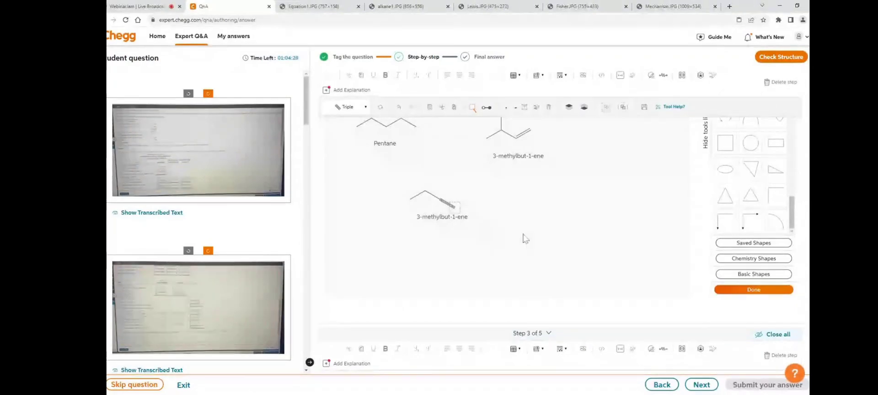
# Delete the lower structure's 3-methylbut-1-ene label and place a new text label beneath the chain, open for editing
pyautogui.click(441, 217)
pyautogui.press('Delete')
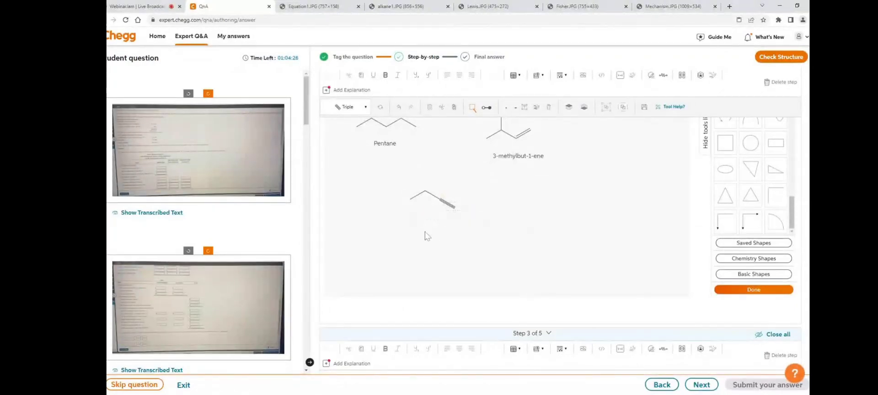
pyautogui.scroll(1, 450, 193)
pyautogui.scroll(-1, 449, 193)
pyautogui.click(525, 107)
pyautogui.doubleClick(430, 221)
# Set the new label's text to "But-1-yne" and centre it beneath the triple-bond chain
pyautogui.press('End')
pyautogui.press('BackSpace')
pyautogui.press('BackSpace')
pyautogui.press('BackSpace')
pyautogui.press('BackSpace')
pyautogui.press('BackSpace')
pyautogui.write('But-')
pyautogui.click(478, 238)
pyautogui.moveTo(435, 226); pyautogui.dragTo(428, 224)
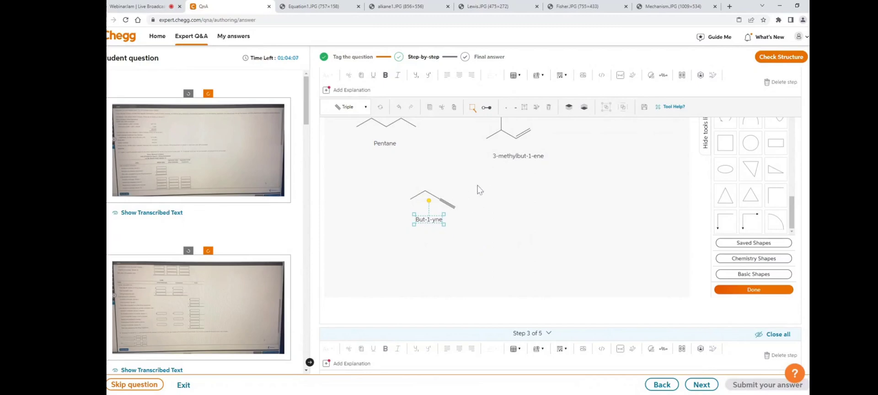
# Insert a blank structure canvas below the Nitrite ion example in the Lewis structures step and draw two connected horizontal single bonds
pyautogui.scroll(-2, 478, 189)
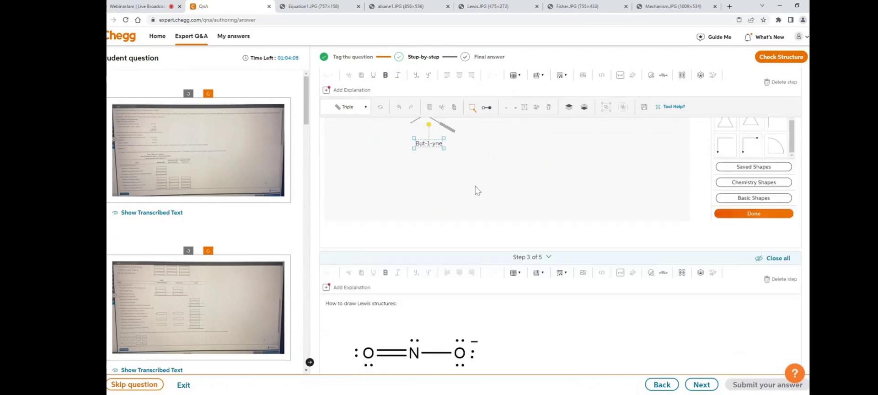
pyautogui.scroll(-3, 476, 190)
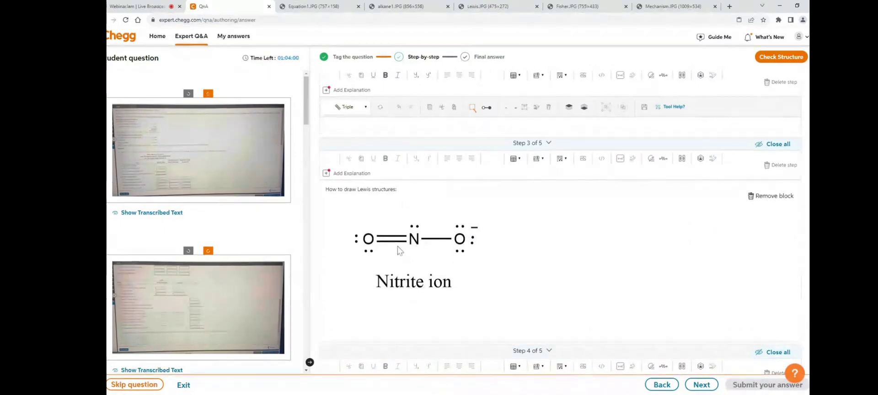
pyautogui.scroll(-1, 400, 252)
pyautogui.click(328, 286)
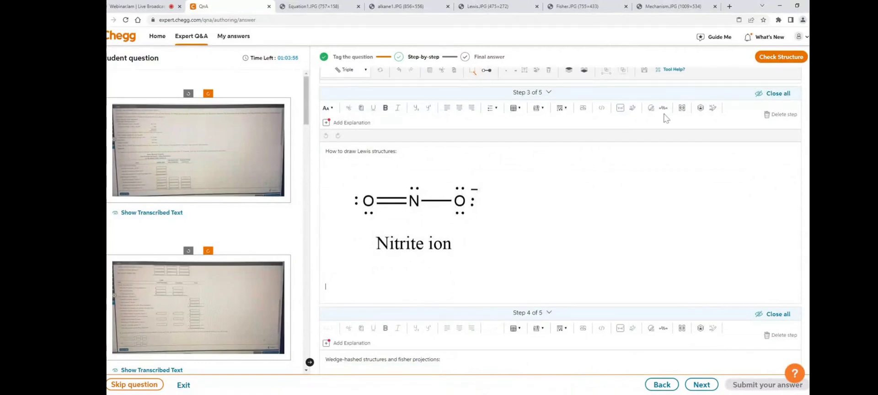
pyautogui.click(700, 109)
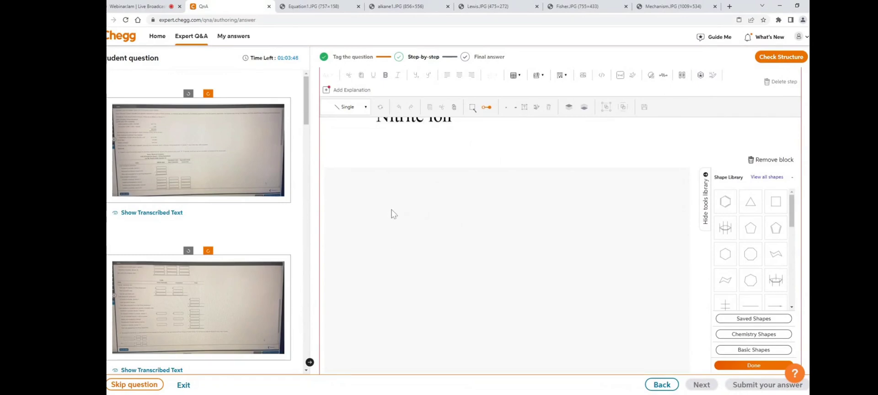
pyautogui.moveTo(392, 210); pyautogui.dragTo(403, 211)
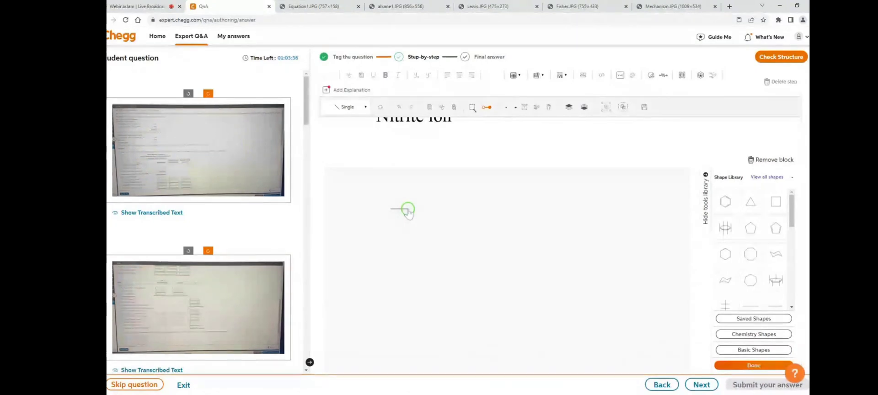
pyautogui.moveTo(408, 210); pyautogui.dragTo(426, 209)
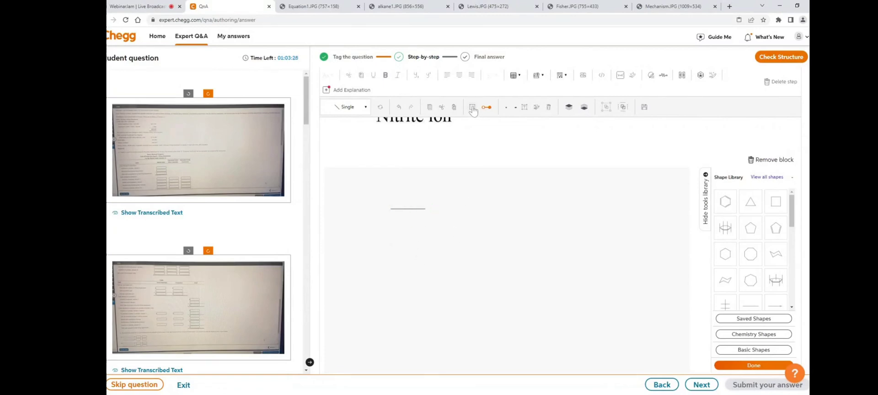
# Label the three atoms of the two-bond chain as O, N and O, with nitrogen in the centre
pyautogui.click(473, 109)
pyautogui.write('O')
pyautogui.click(408, 210)
pyautogui.write('N')
pyautogui.click(388, 209)
pyautogui.write('O')
pyautogui.click(417, 259)
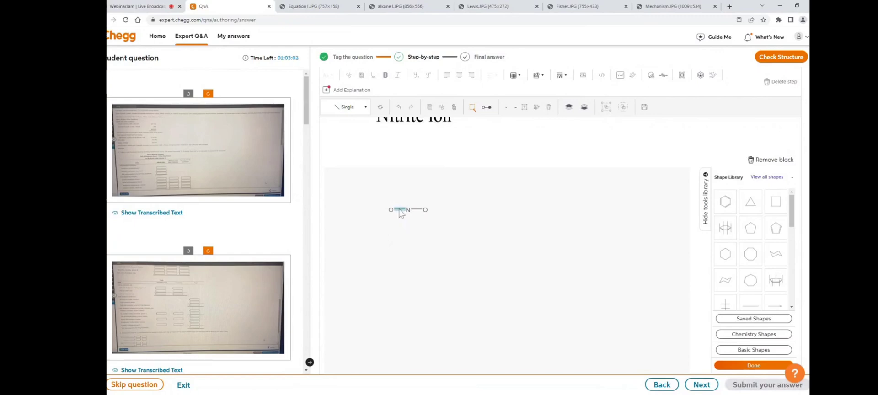
# Change the bond between the left oxygen and the nitrogen to a double bond
pyautogui.click(347, 108)
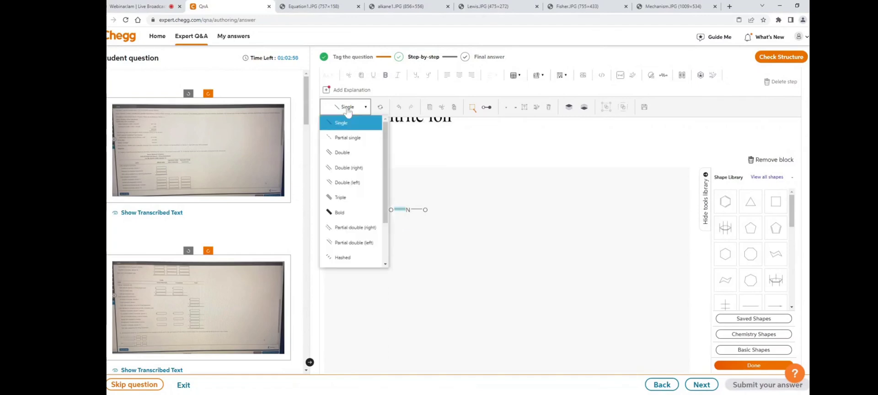
pyautogui.click(343, 152)
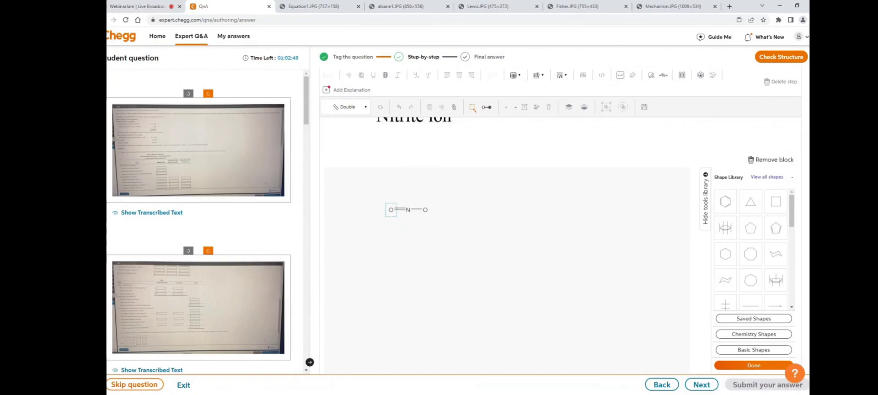
pyautogui.click(473, 110)
pyautogui.click(409, 243)
# Add lone electron pairs to the left oxygen, the nitrogen and the right oxygen
pyautogui.click(391, 210)
pyautogui.click(392, 210)
pyautogui.click(515, 108)
pyautogui.click(425, 211)
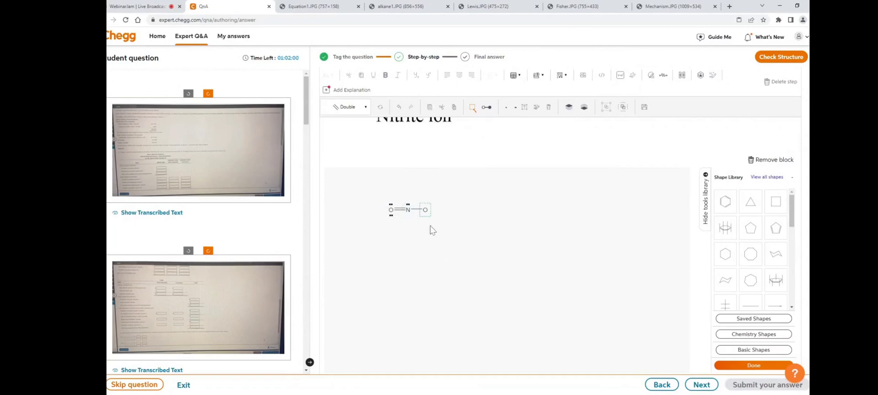
pyautogui.doubleClick(516, 108)
pyautogui.click(440, 220)
# Add a "-" text label for the negative charge and place it beside the right oxygen
pyautogui.click(525, 108)
pyautogui.click(484, 214)
pyautogui.doubleClick(485, 213)
pyautogui.write('L')
pyautogui.press('BackSpace')
pyautogui.write('-')
pyautogui.click(479, 220)
pyautogui.moveTo(479, 219); pyautogui.dragTo(435, 208)
pyautogui.click(460, 212)
pyautogui.click(391, 210)
pyautogui.click(395, 221)
pyautogui.click(408, 210)
# Insert a blank structure canvas below the wedge-hashed and tartaric acid Fisher projection examples in step 4
pyautogui.scroll(-2, 430, 251)
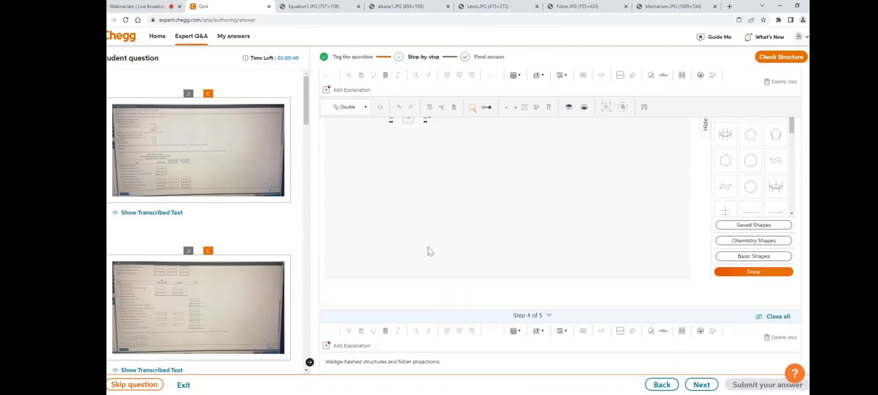
pyautogui.scroll(-3, 430, 251)
pyautogui.scroll(-1, 424, 246)
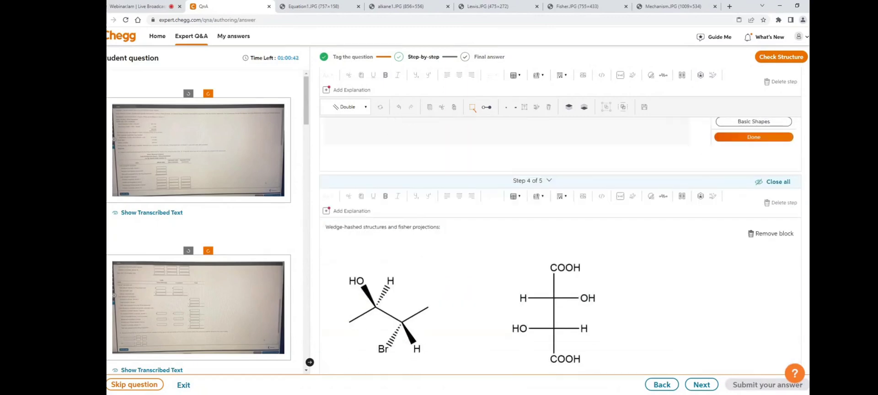
pyautogui.scroll(-3, 425, 250)
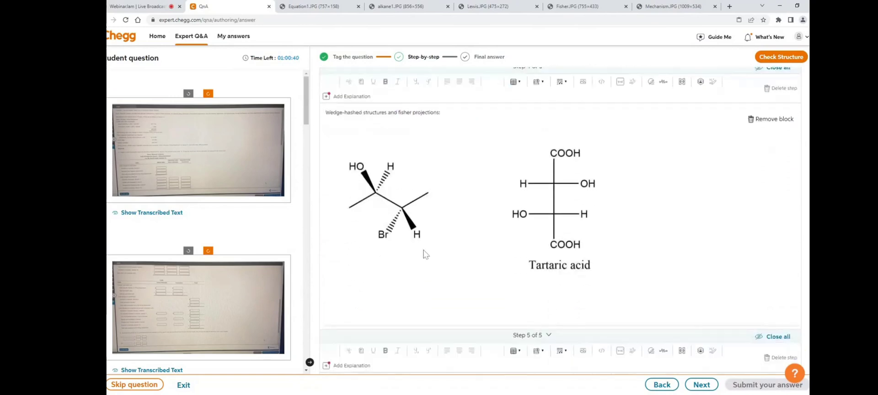
pyautogui.scroll(-1, 425, 252)
pyautogui.click(325, 271)
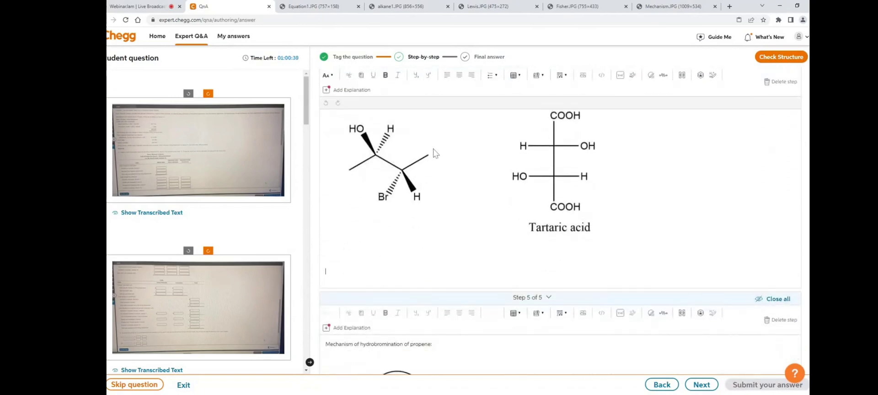
pyautogui.click(700, 76)
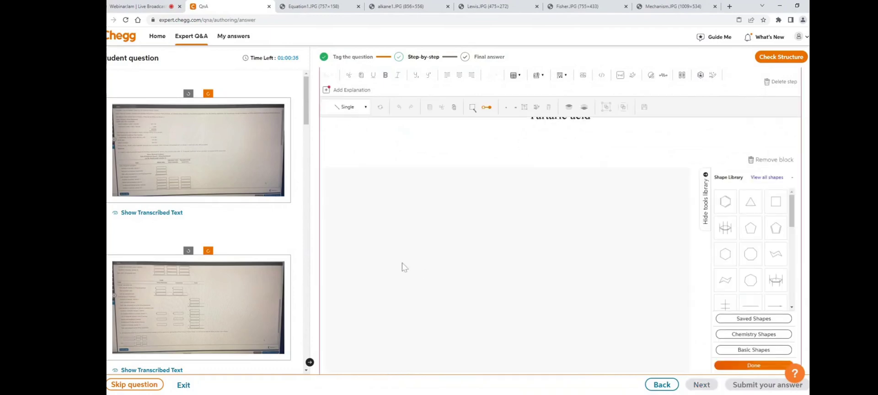